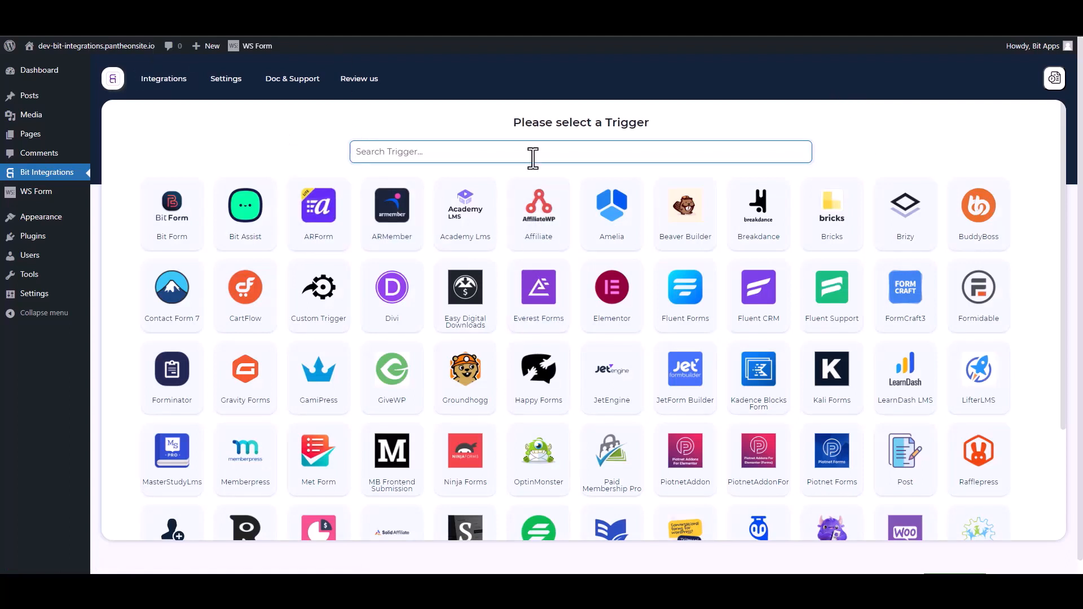
Search triggers for 'ws' and pick WS Form as the integration trigger
type("ws")
left_click(566, 223)
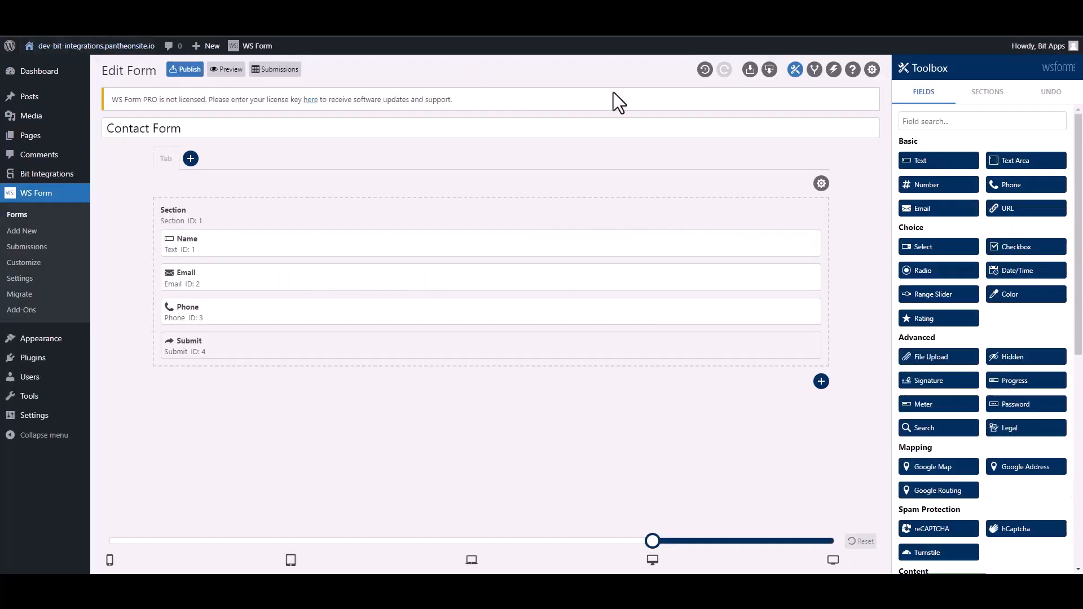
Add a Bit Integrations action to the Contact Form that runs a WordPress hook of type Action
left_click(833, 72)
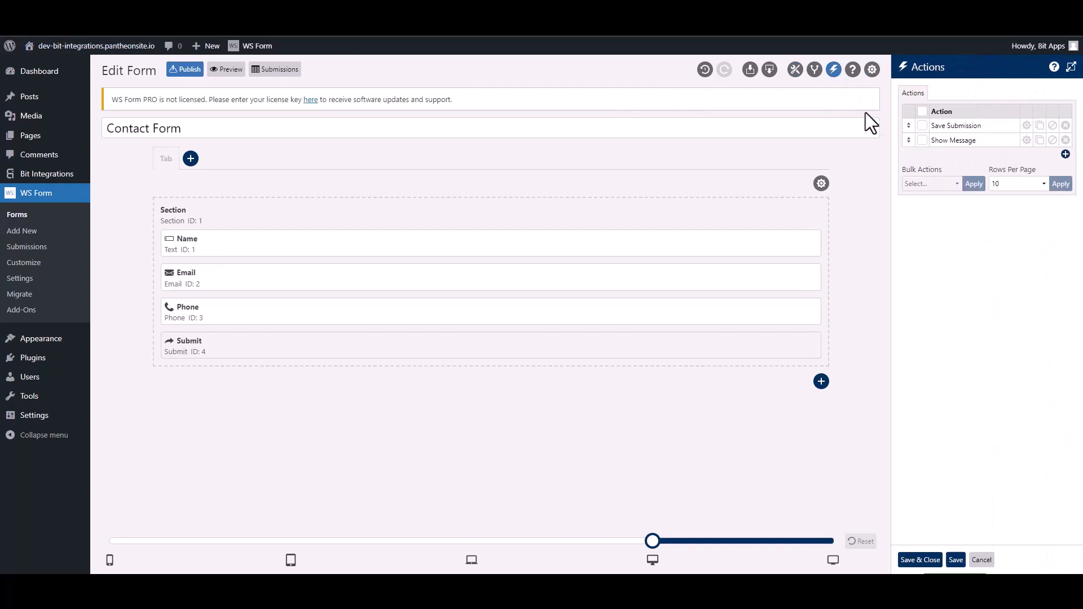
left_click(1065, 154)
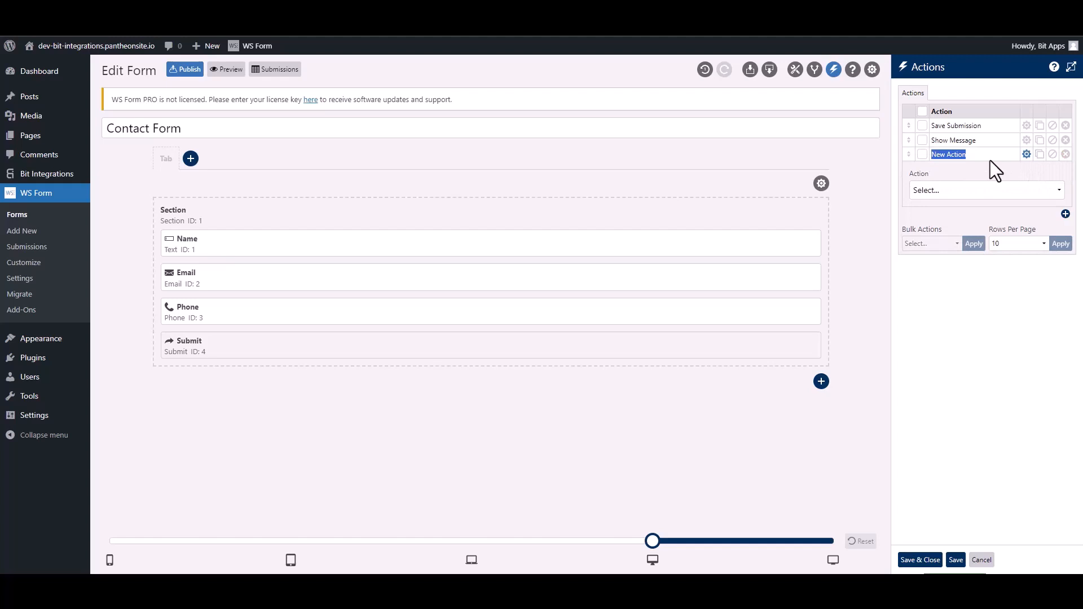
type("Bit Integra")
left_click(970, 191)
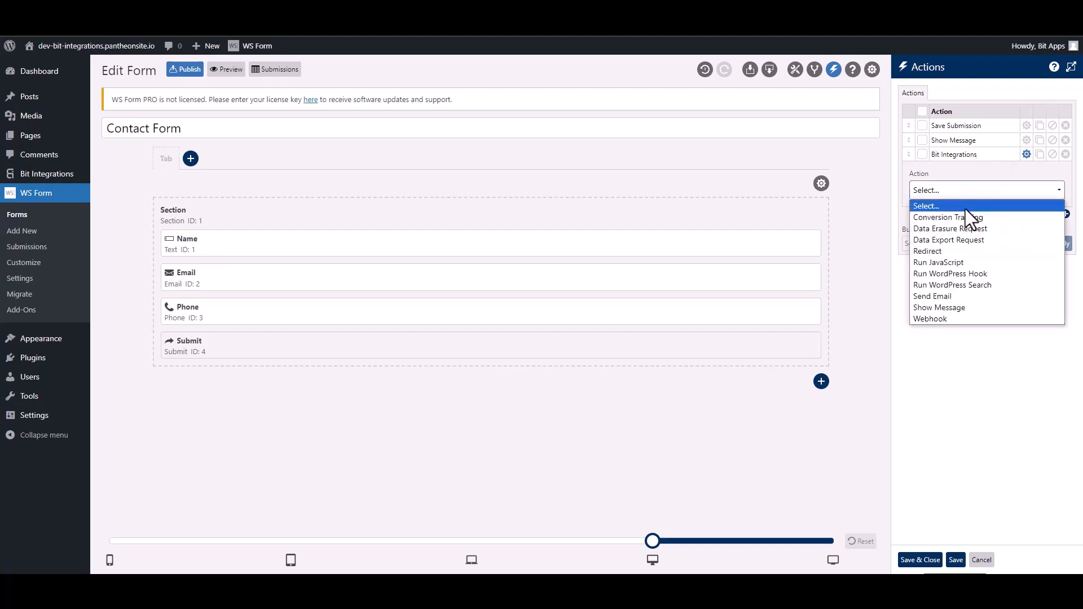
left_click(983, 273)
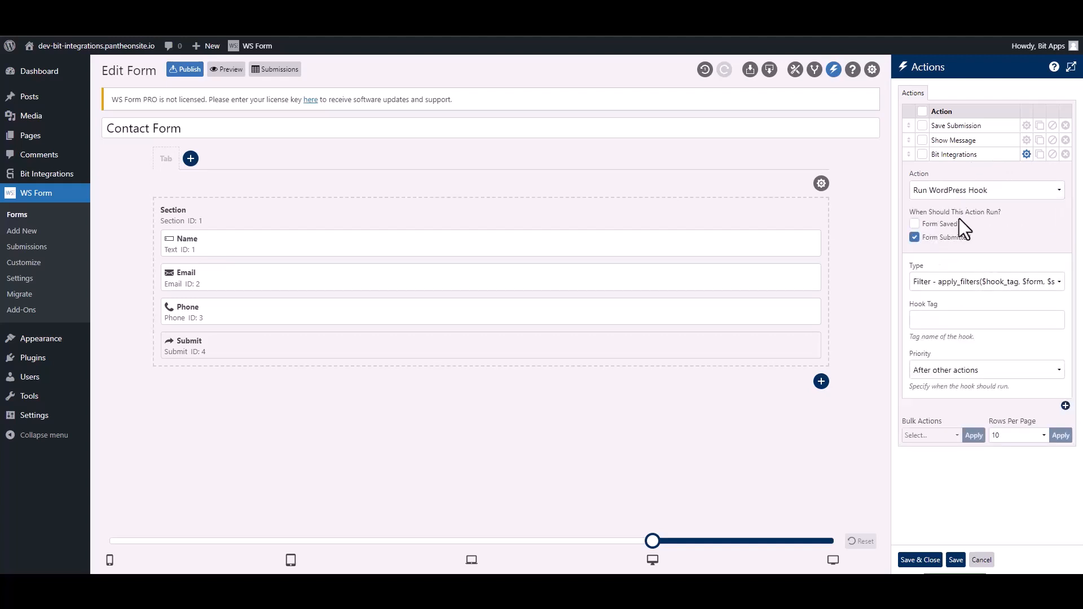
left_click(938, 283)
left_click(941, 308)
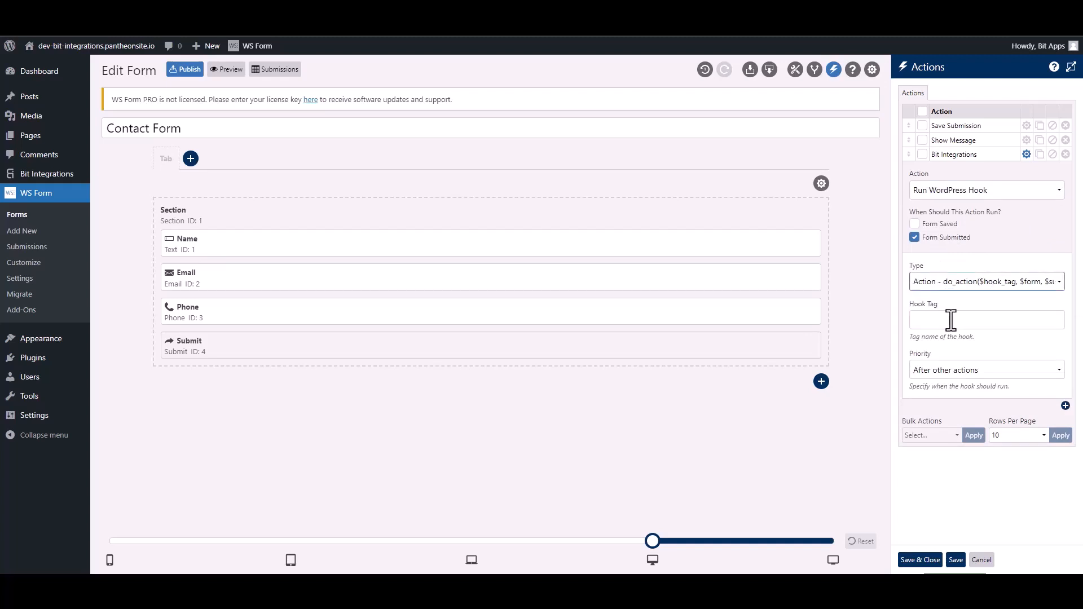
left_click(950, 321)
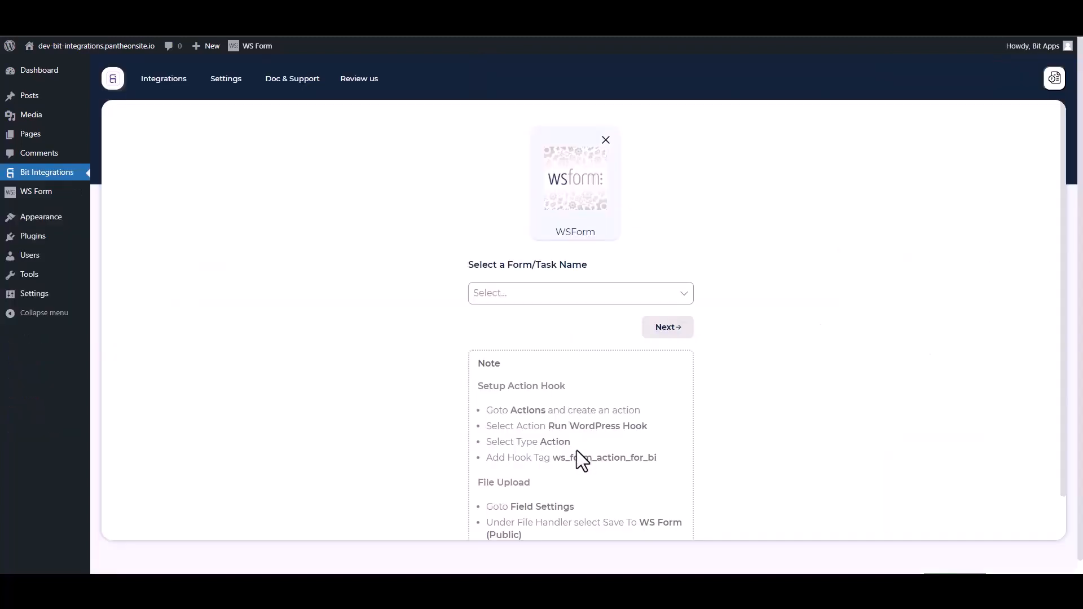
Select the hook tag ws_form_action_for_bi in the setup note to copy it
left_click_drag(664, 465, 558, 458)
key("ctrl+c")
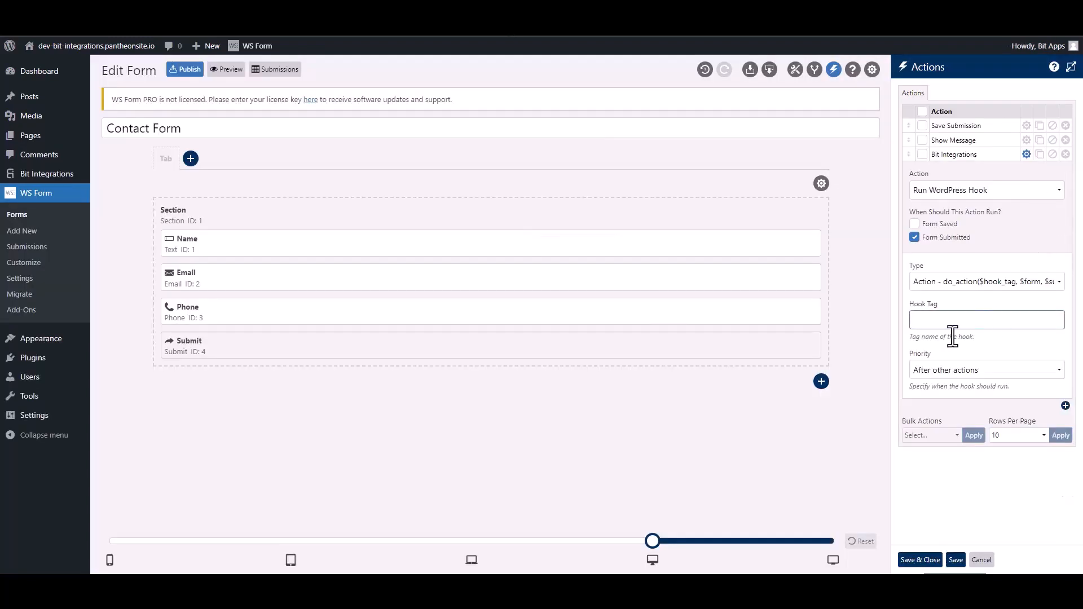
Paste ws_form_action_for_bi into the action's Hook Tag field and save the actions
left_click(949, 322)
key("ctrl+v")
left_click(920, 561)
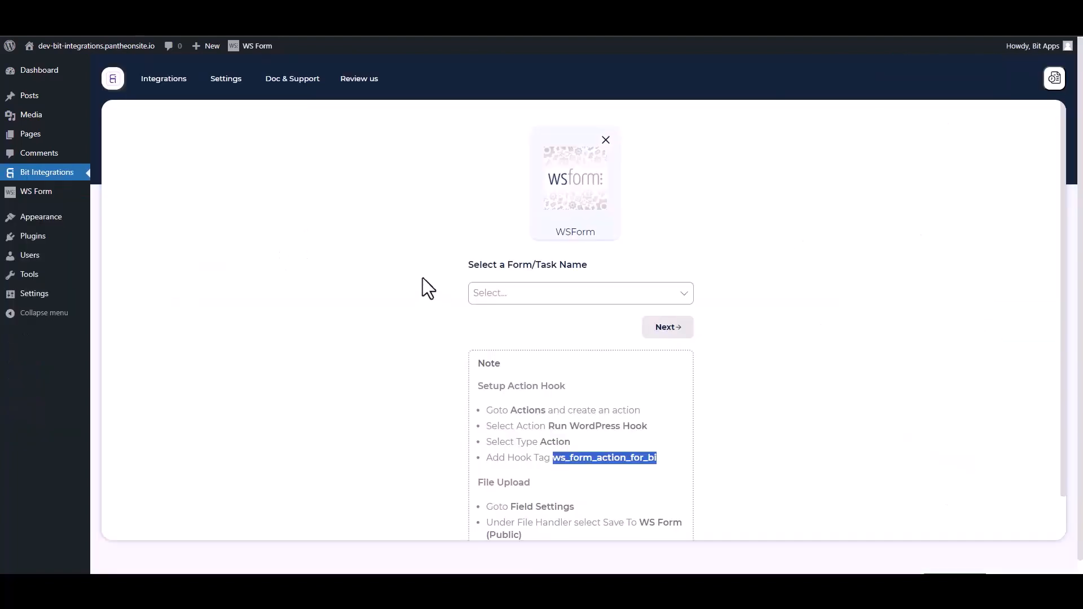
Select Contact Form as the WS Form trigger form and continue
left_click(401, 263)
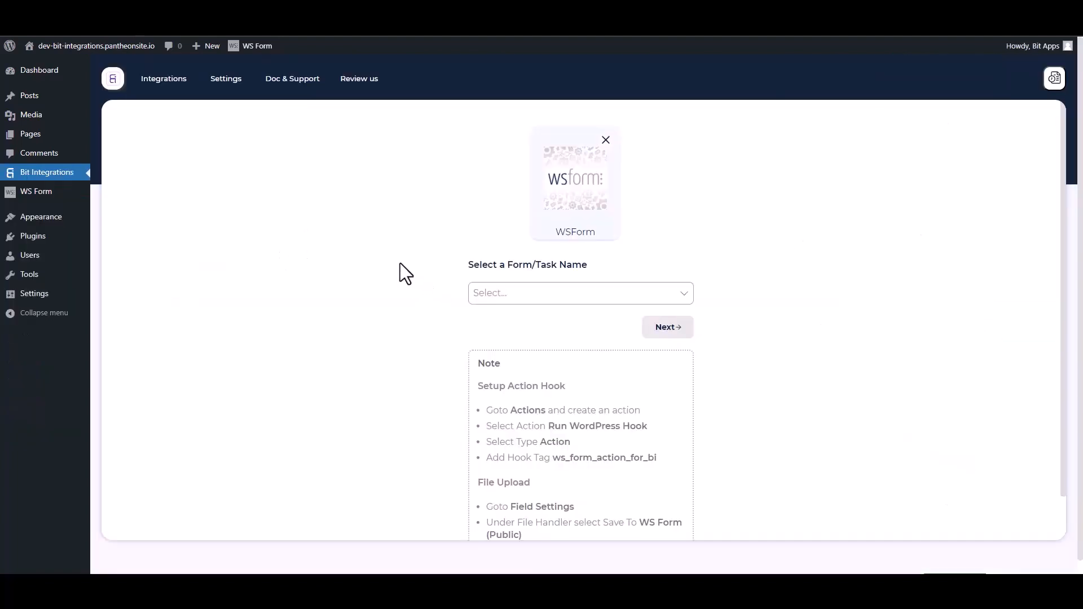
left_click(527, 292)
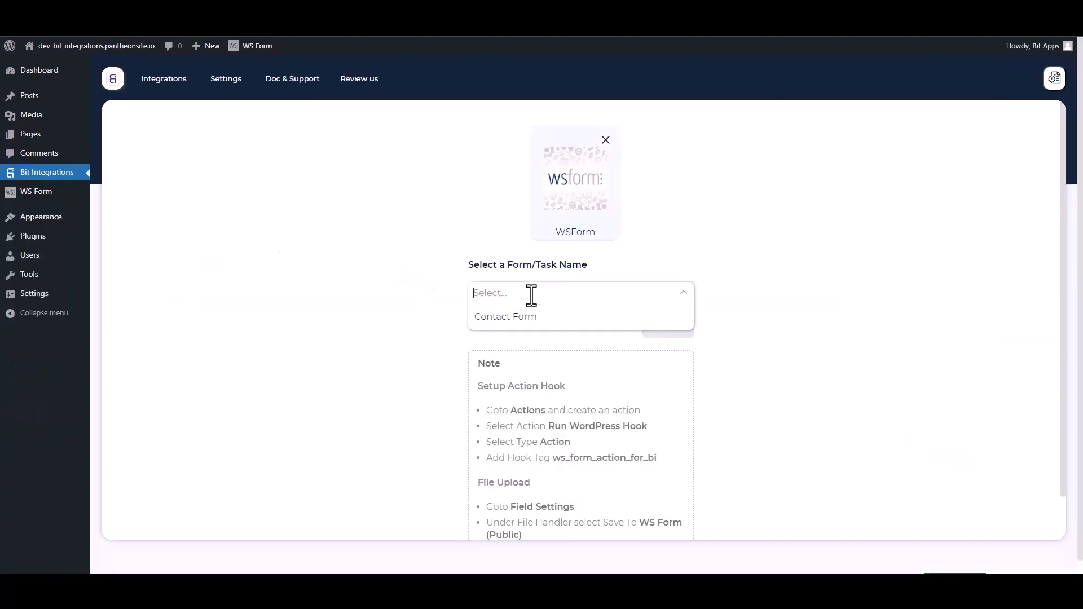
left_click(503, 318)
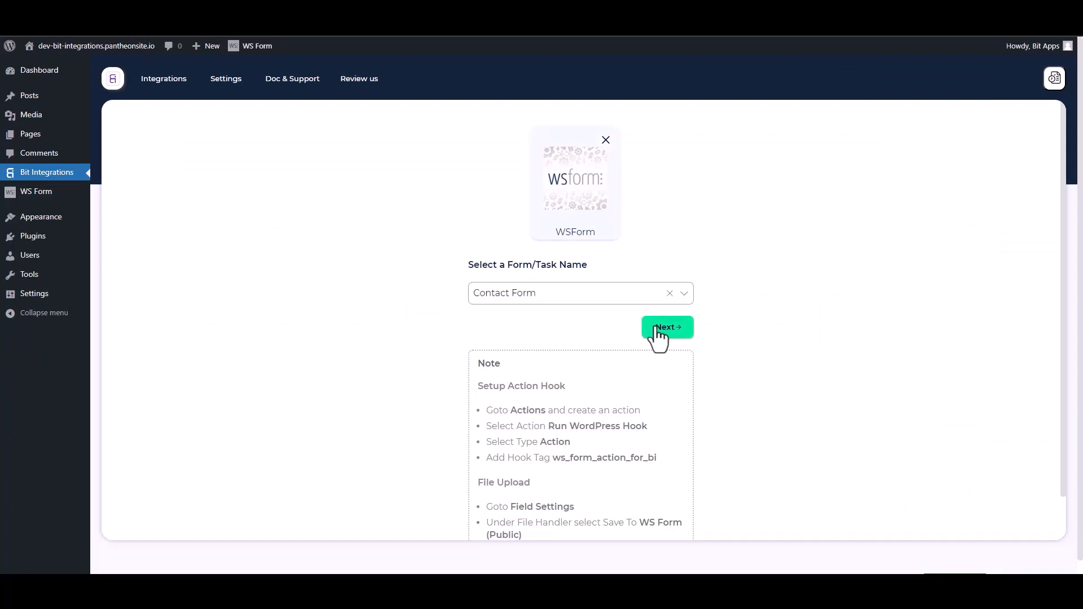
left_click(643, 321)
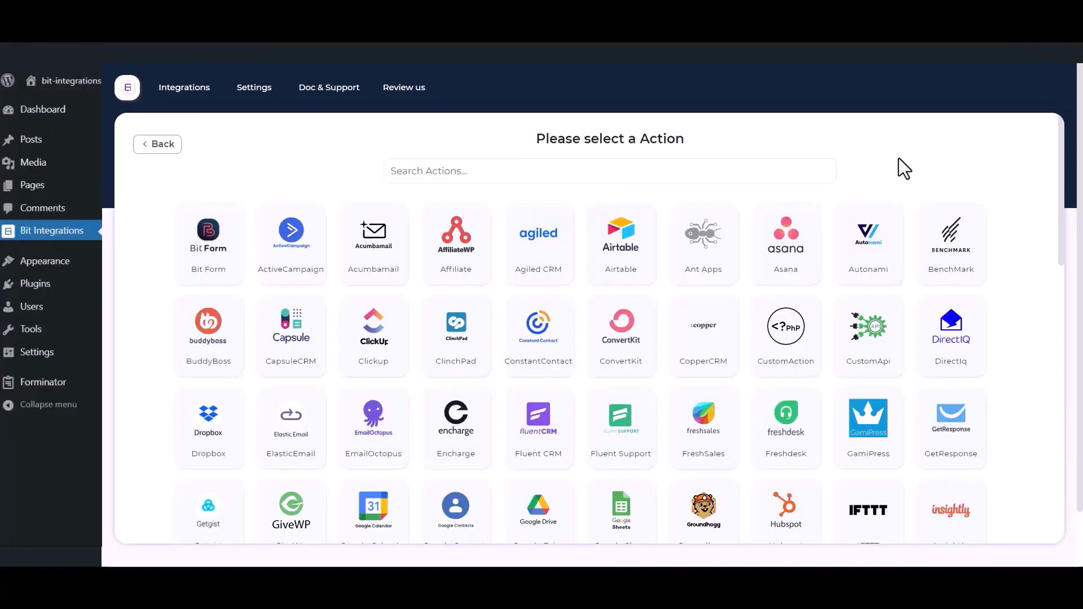
Choose Rapidmail as the action and review its integration name, User Name and Password fields
left_click(756, 171)
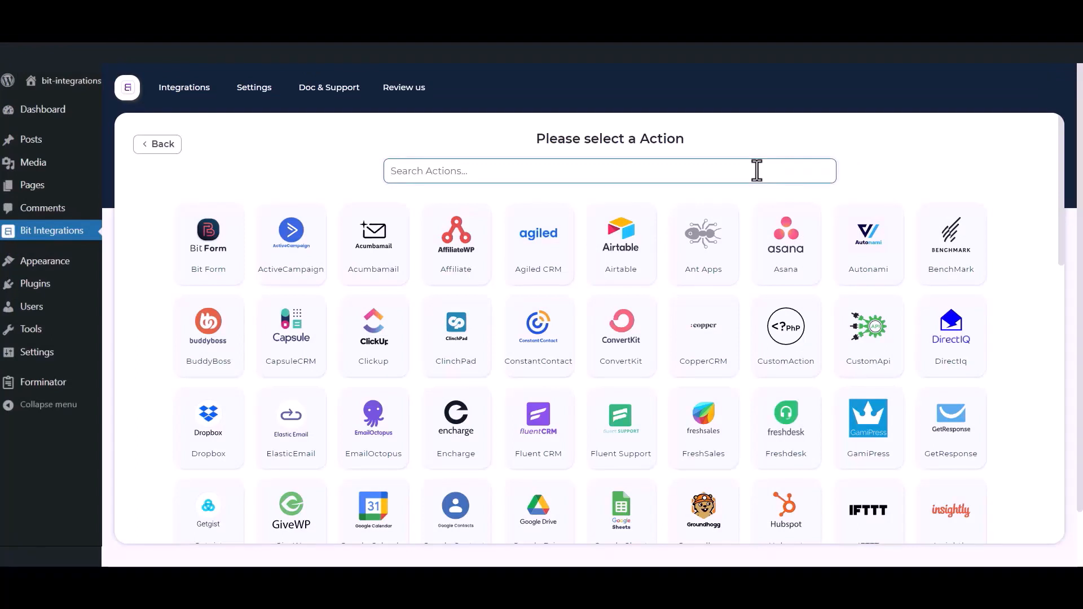
type("rapidmail")
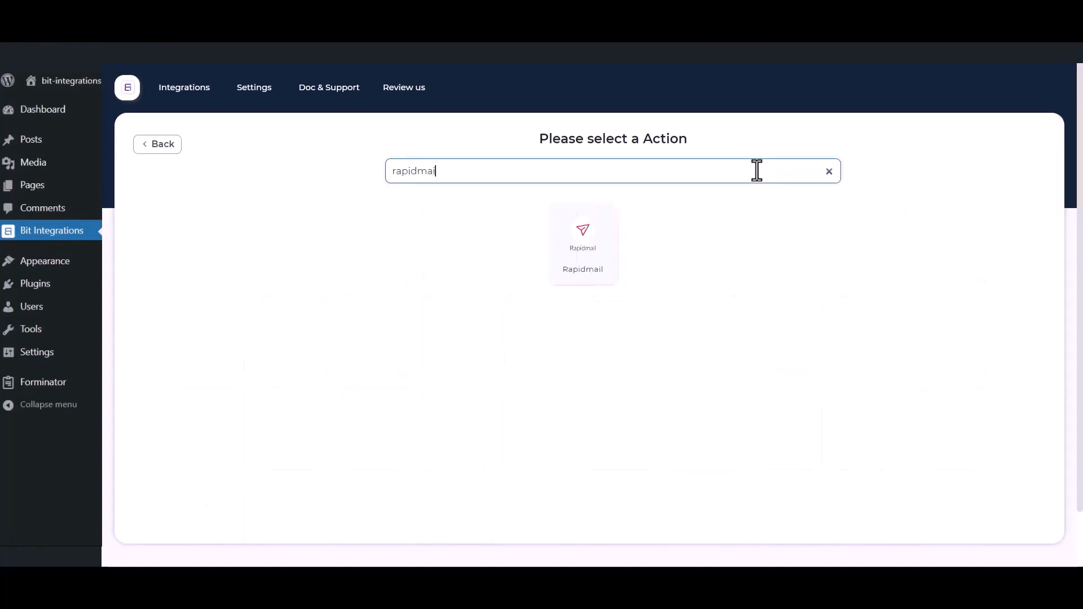
left_click(571, 279)
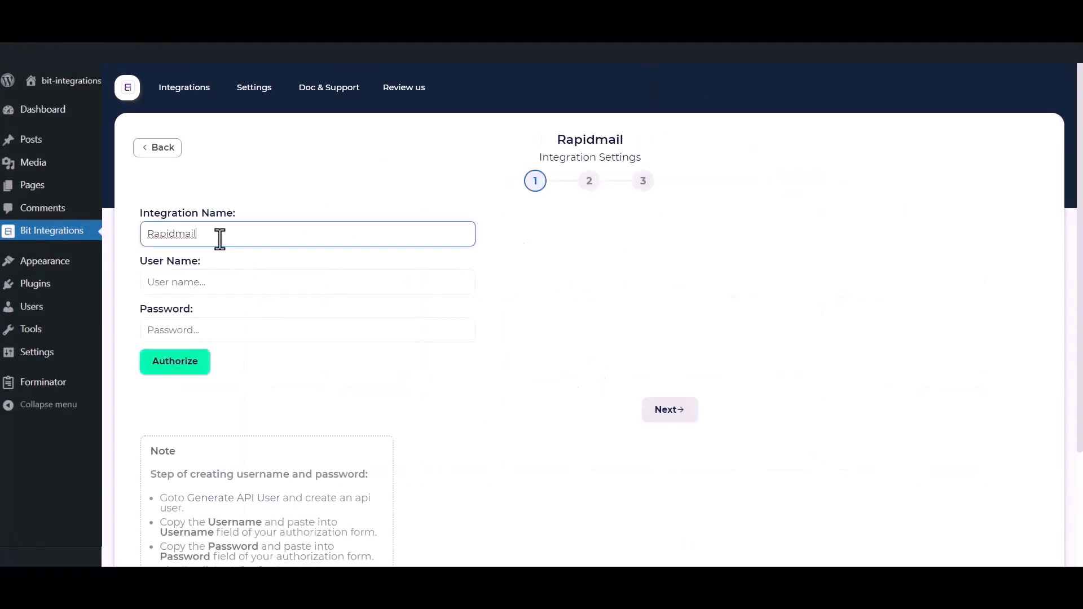
left_click_drag(220, 235, 125, 233)
left_click_drag(141, 261, 214, 263)
left_click_drag(138, 308, 211, 306)
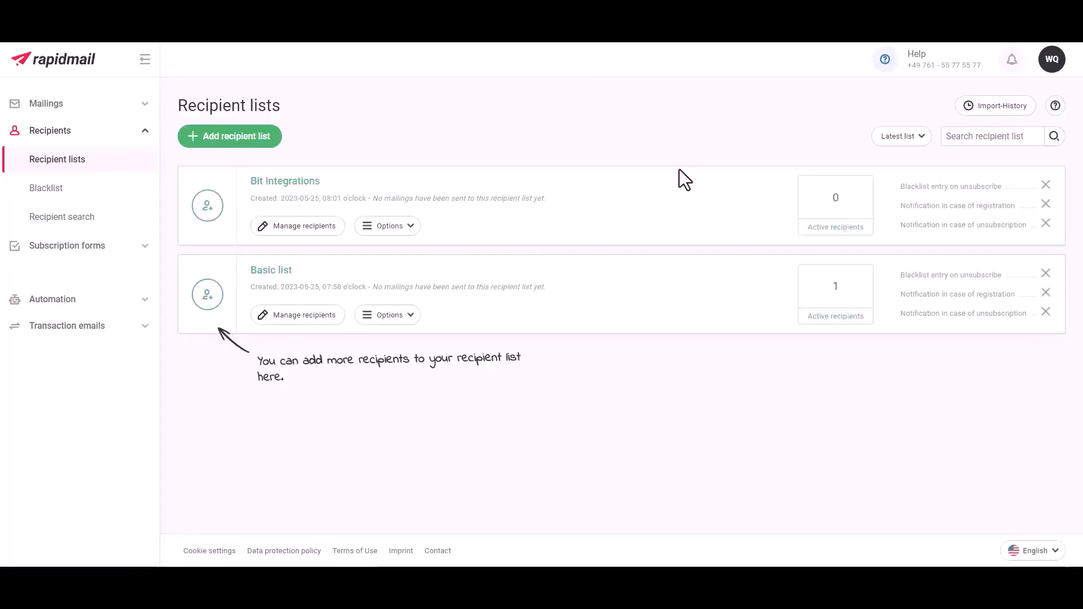
Create a new Rapidmail API user described as 'Bit Integrations' from the API settings page
left_click(1053, 65)
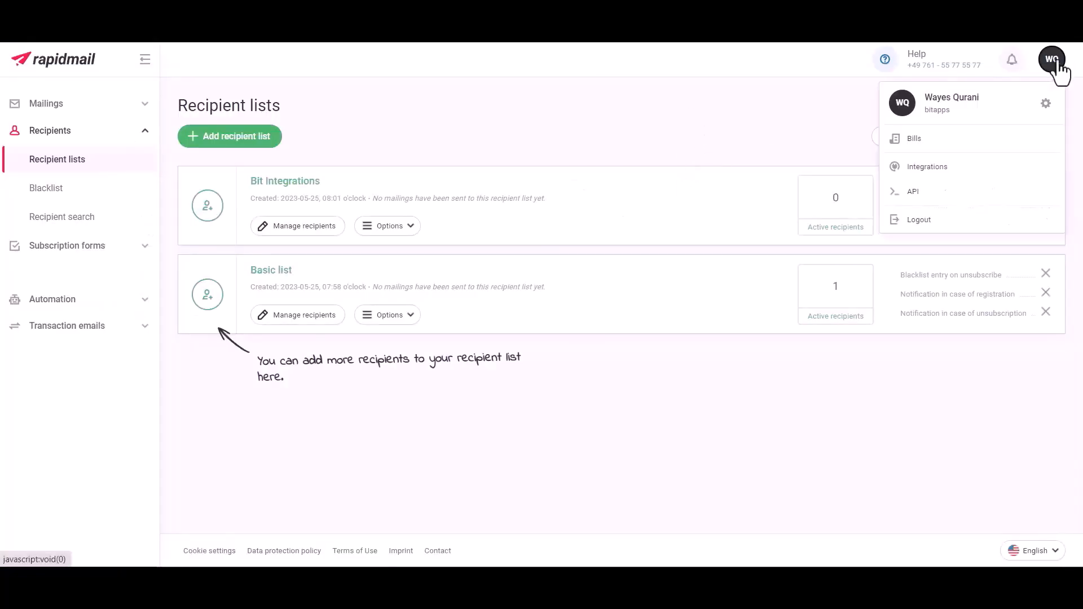
left_click(914, 193)
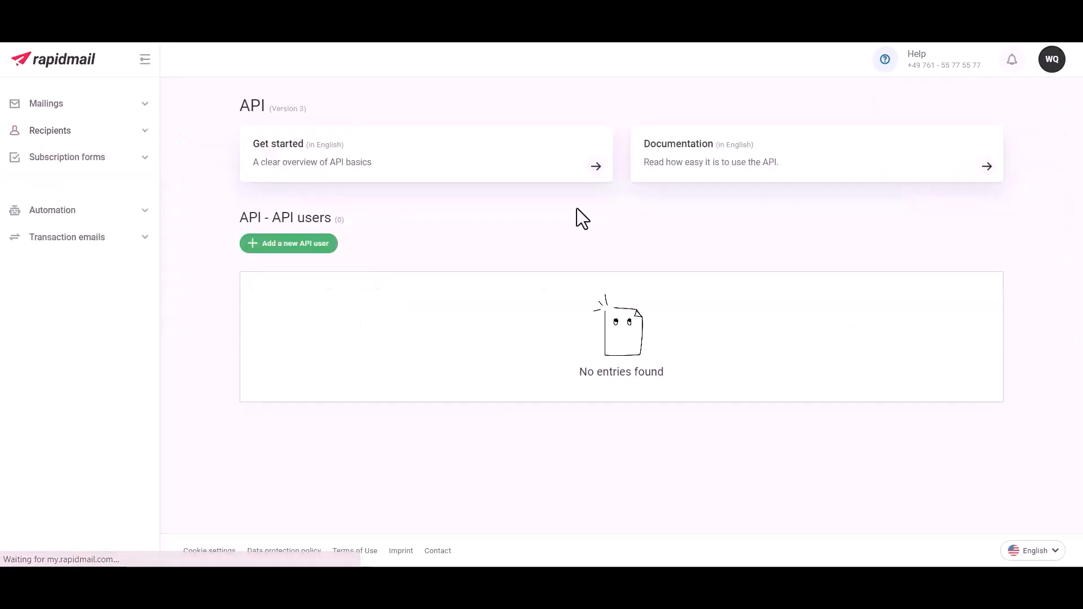
left_click(292, 244)
left_click(419, 204)
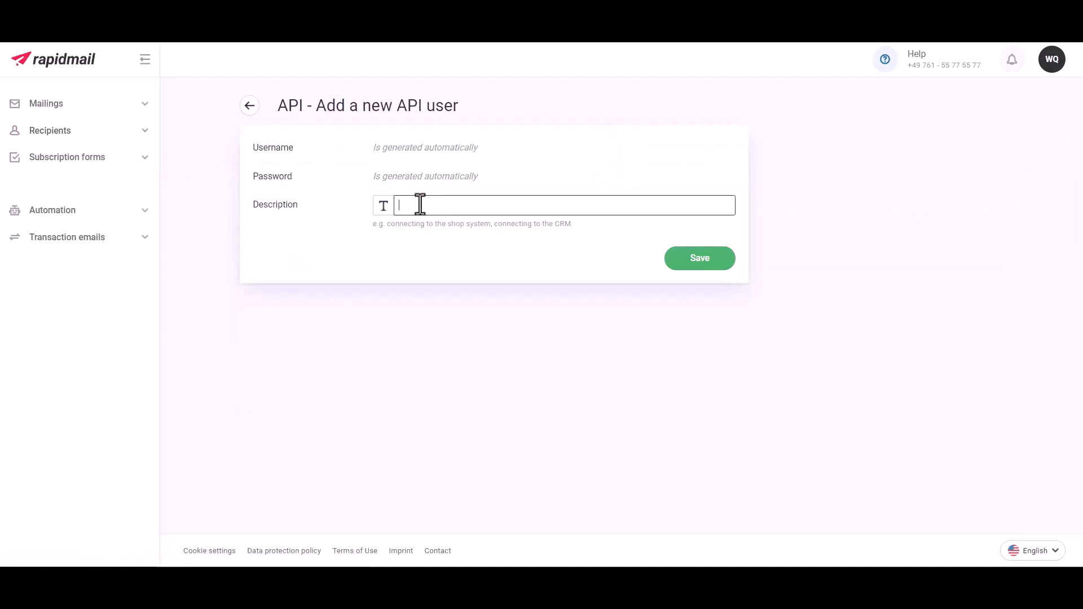
type("Bit Integrations")
left_click(701, 264)
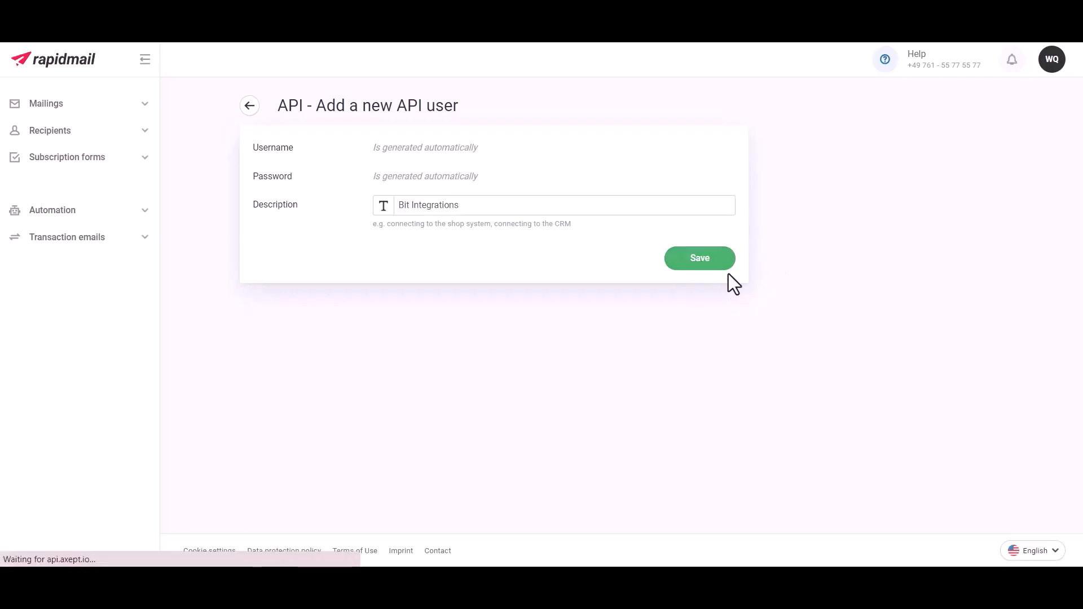
Reveal the new API user's password and copy its generated username
left_click(477, 337)
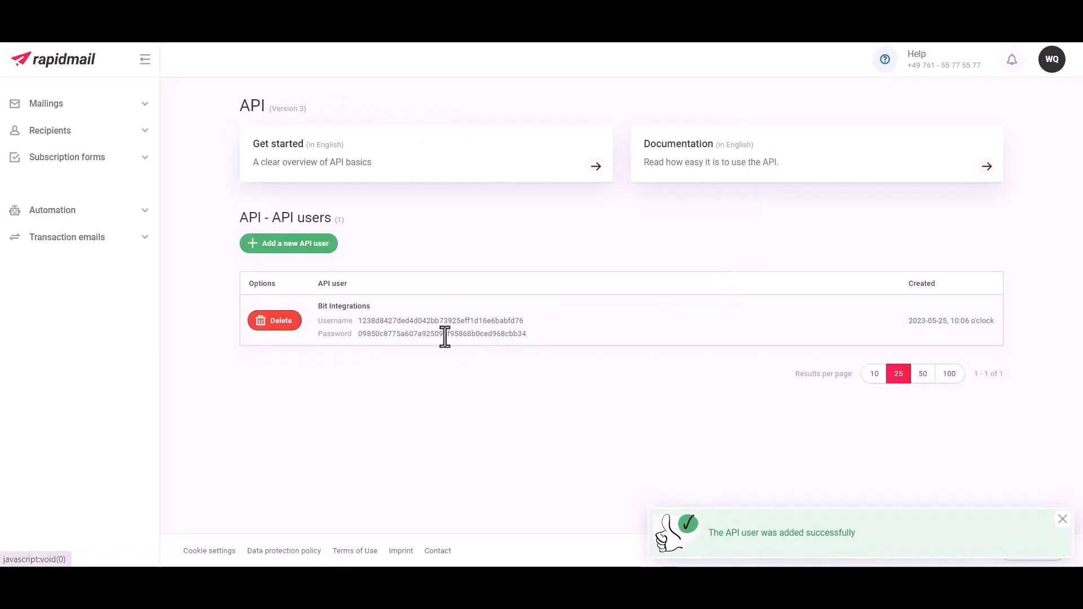
double_click(331, 335)
left_click(521, 316)
left_click_drag(531, 323, 358, 319)
key("ctrl+c")
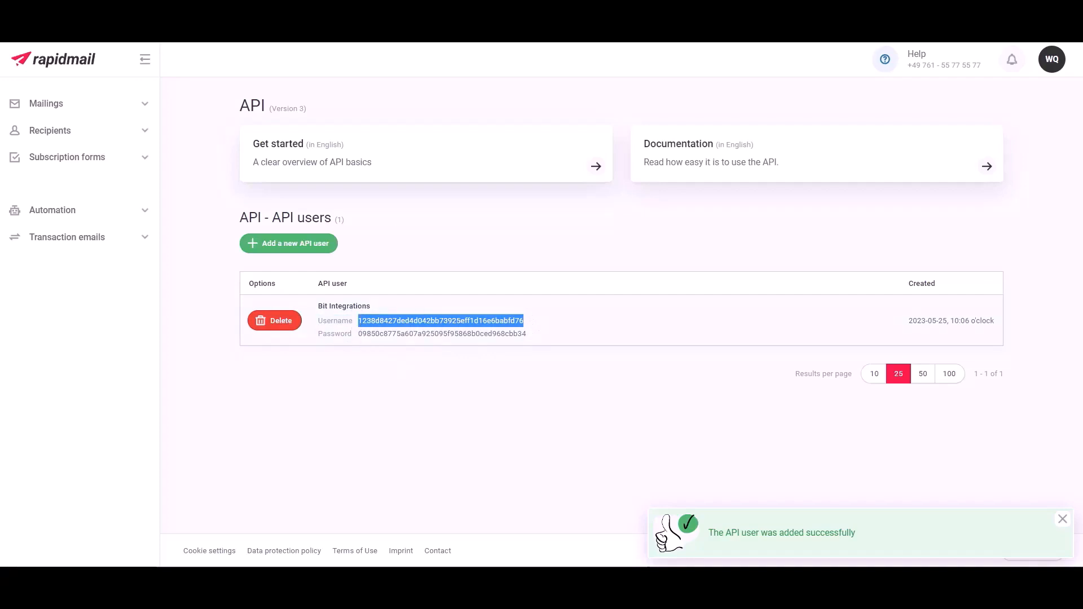
left_click(305, 10)
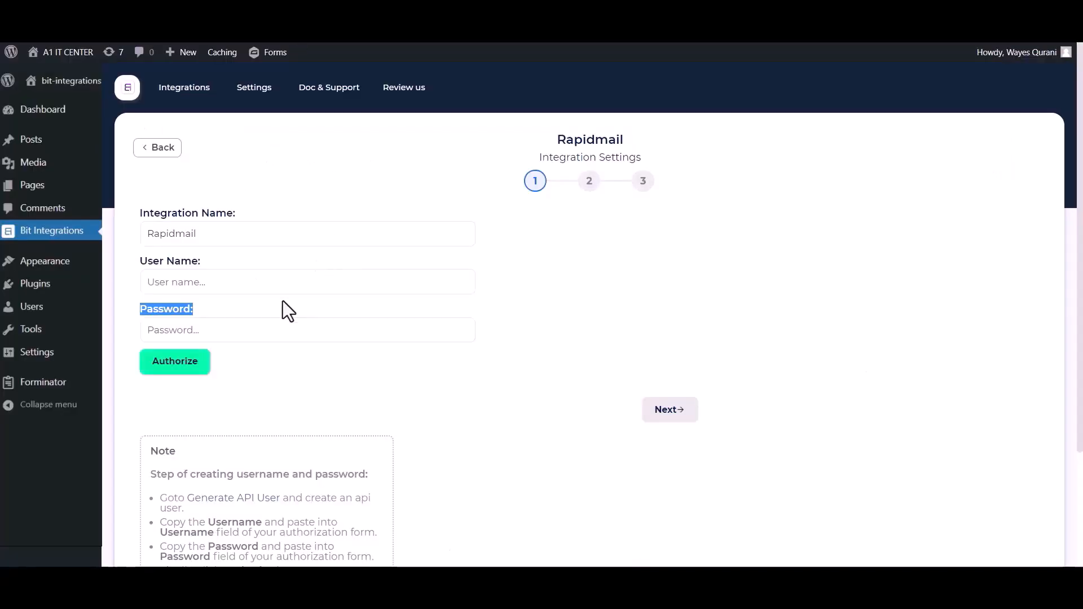
Paste the API user's username and password into Rapidmail's fields, authorize, and continue
left_click(266, 280)
key("ctrl+v")
key("ctrl+Tab")
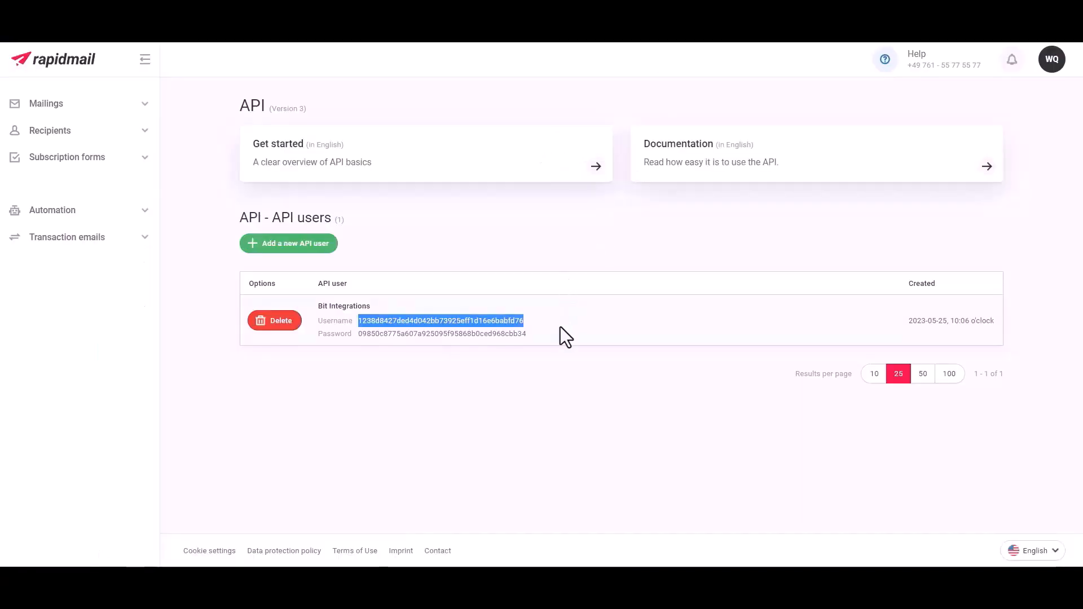
left_click_drag(534, 334, 358, 332)
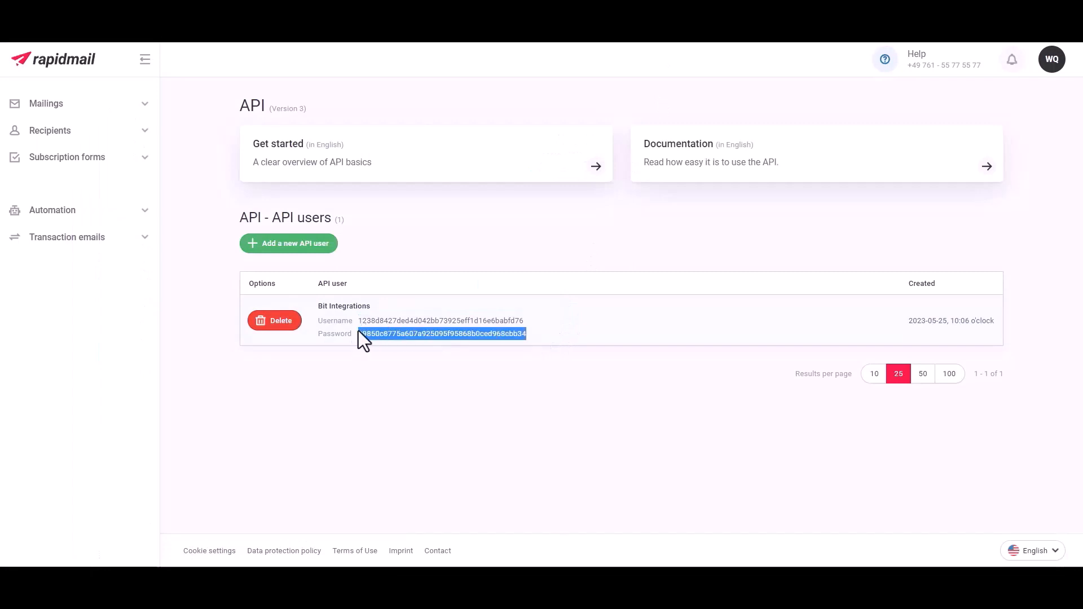
key("ctrl+c")
key("ctrl+Tab")
left_click(294, 330)
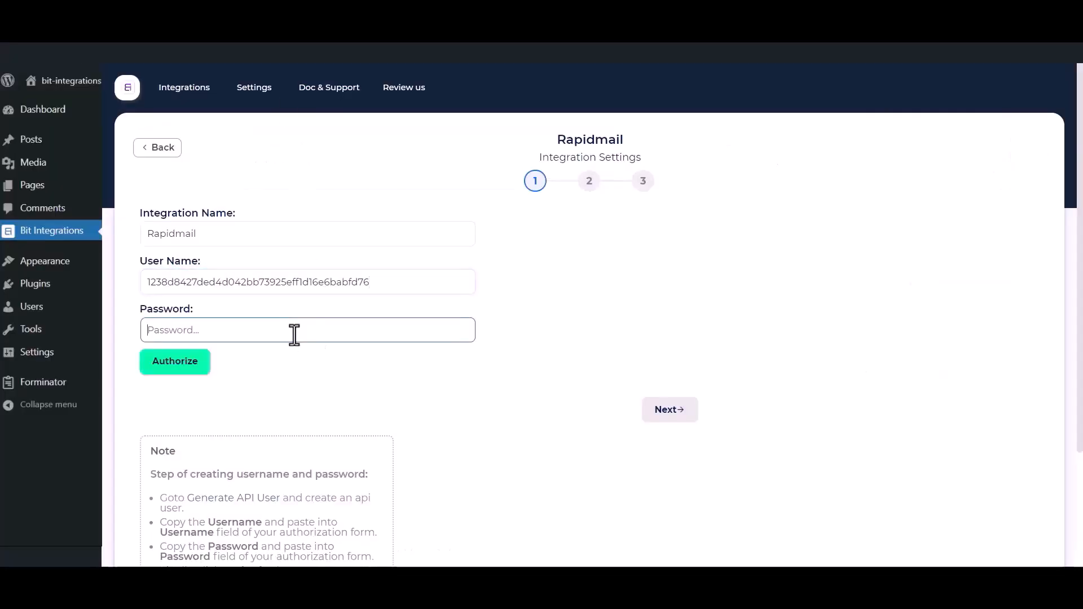
key("ctrl+v")
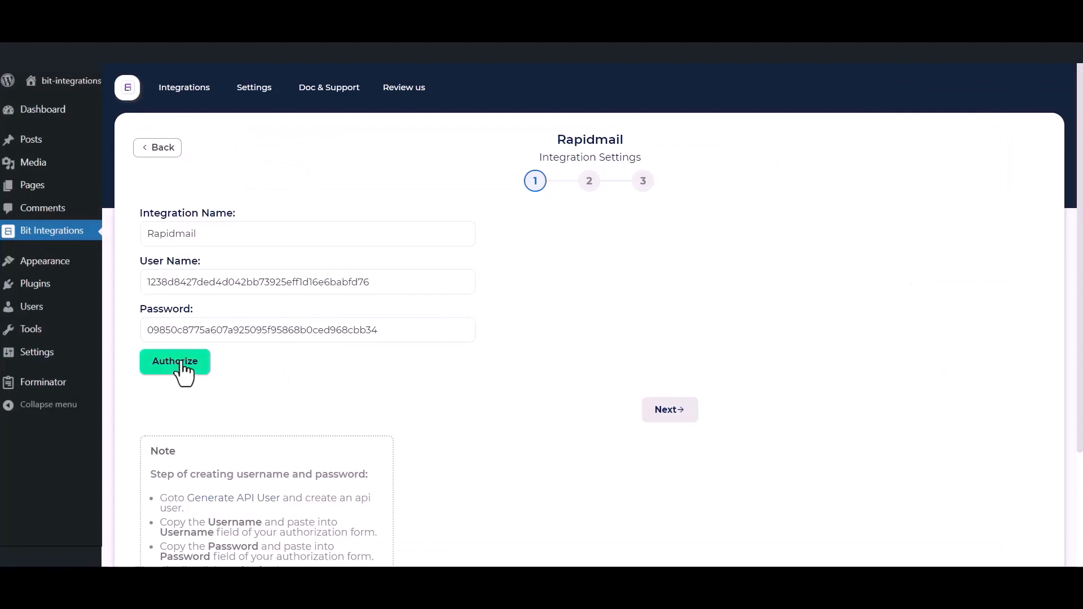
left_click(181, 364)
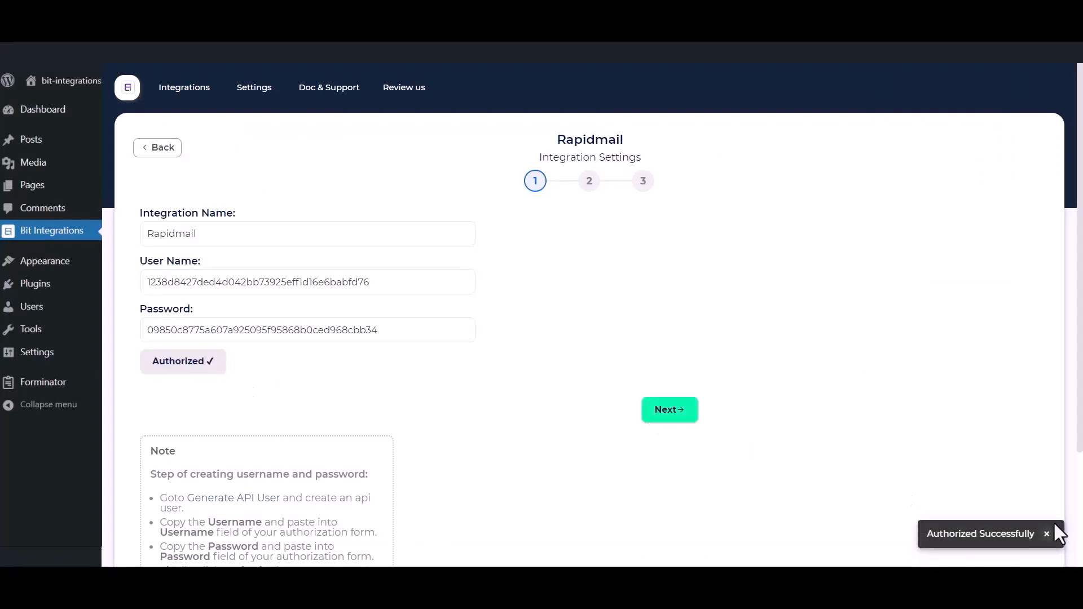
left_click(660, 417)
Choose the Bit Integrations recipient list and map Email, Name to First name, Phone to Extra field 1
left_click(411, 237)
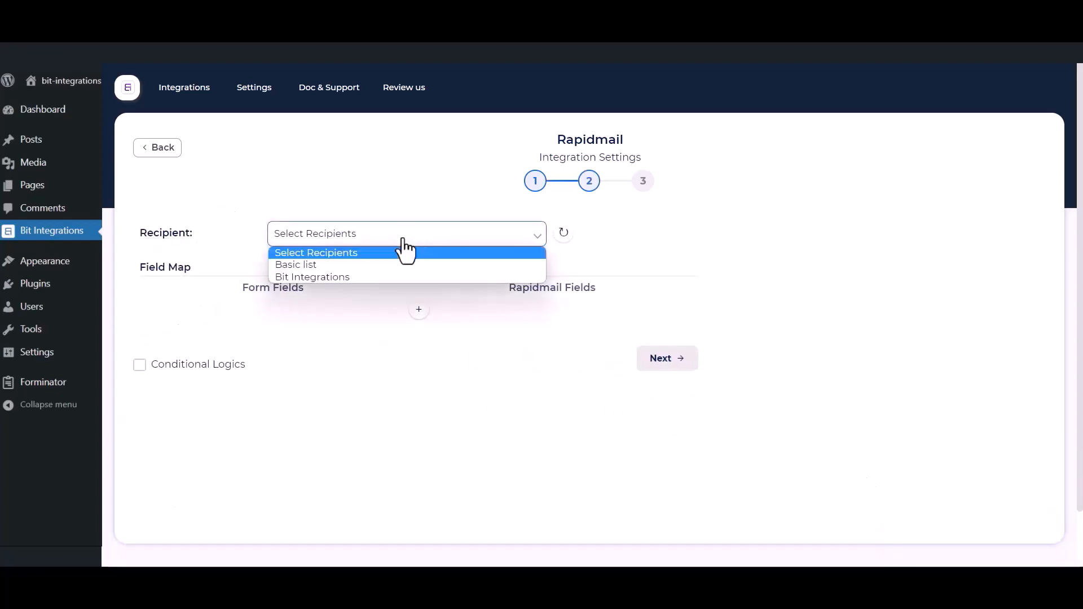
left_click(346, 279)
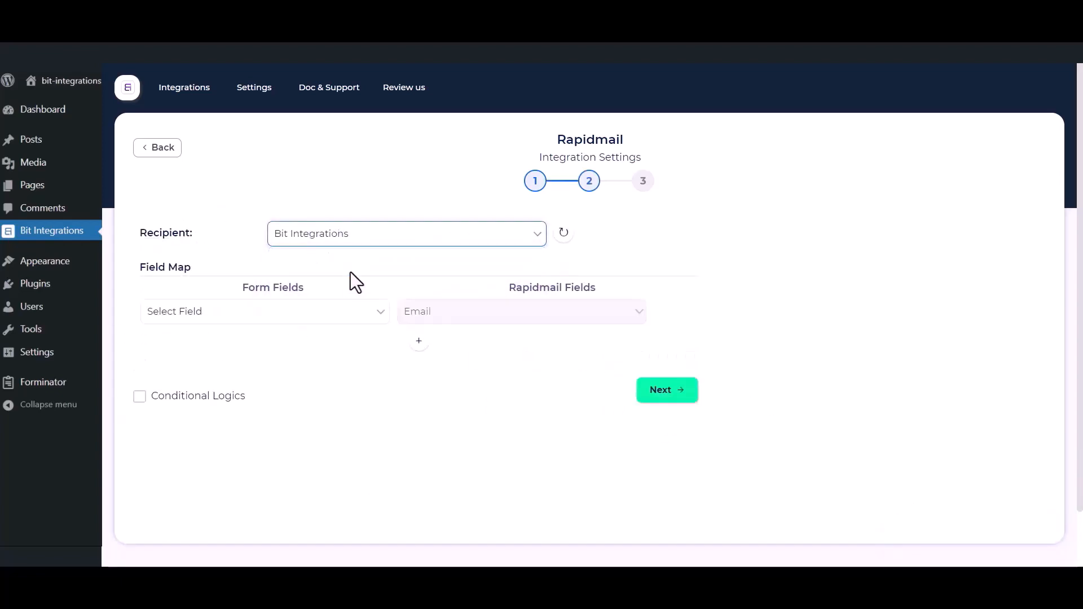
left_click(312, 324)
left_click(198, 367)
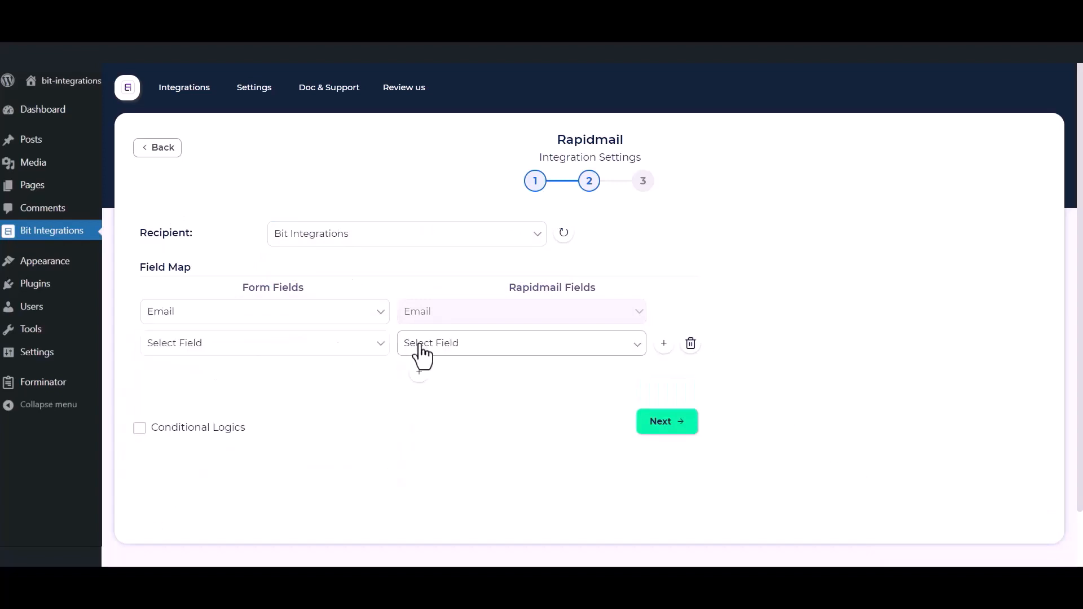
left_click(422, 355)
left_click(441, 370)
left_click(265, 344)
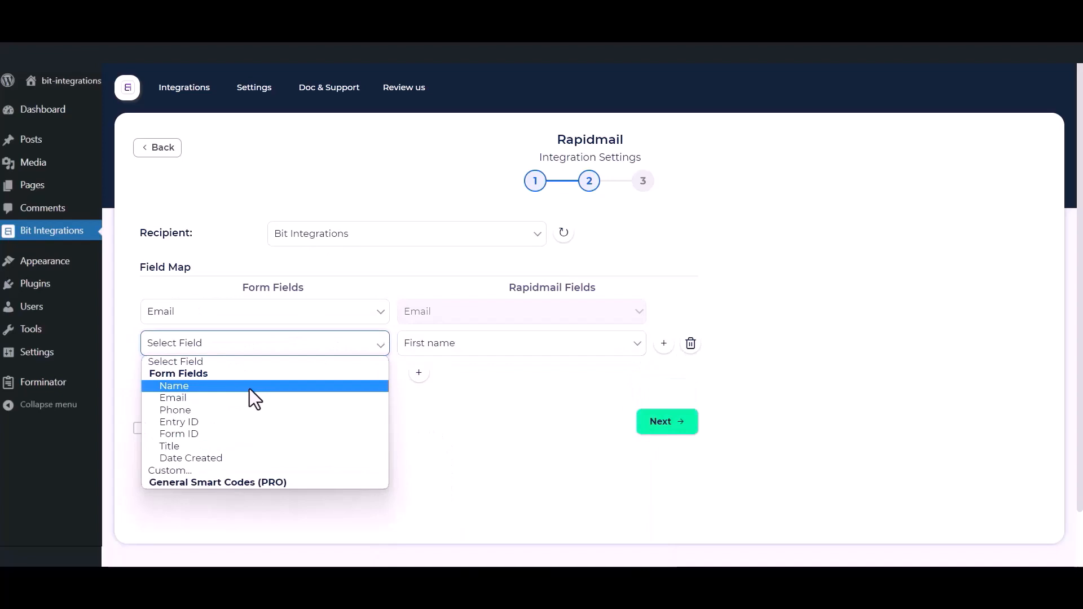
left_click(221, 386)
left_click(419, 372)
left_click(452, 376)
left_click(457, 248)
left_click(304, 377)
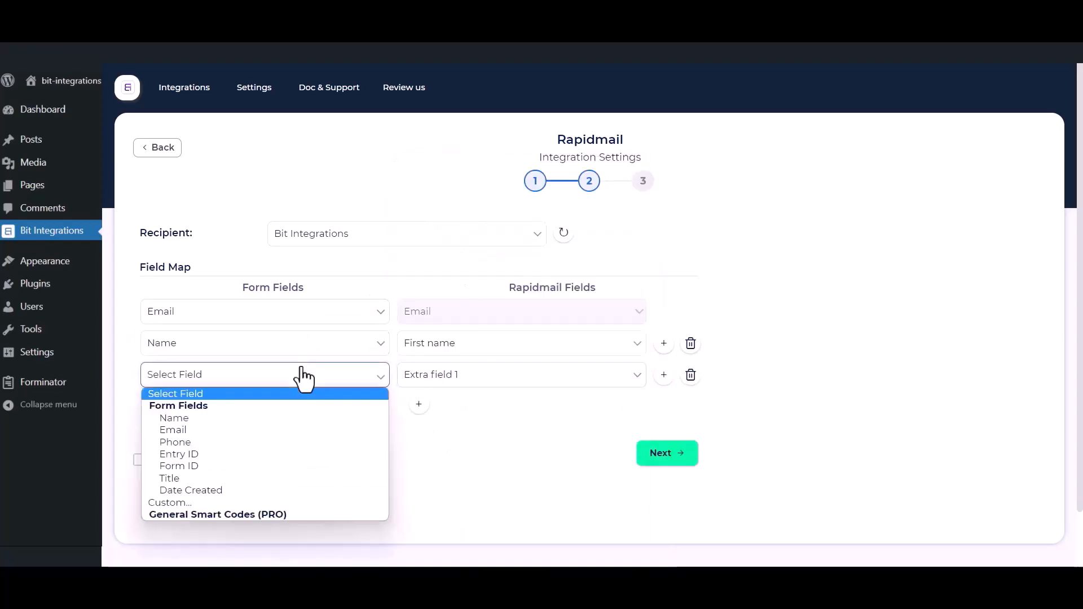
left_click(238, 443)
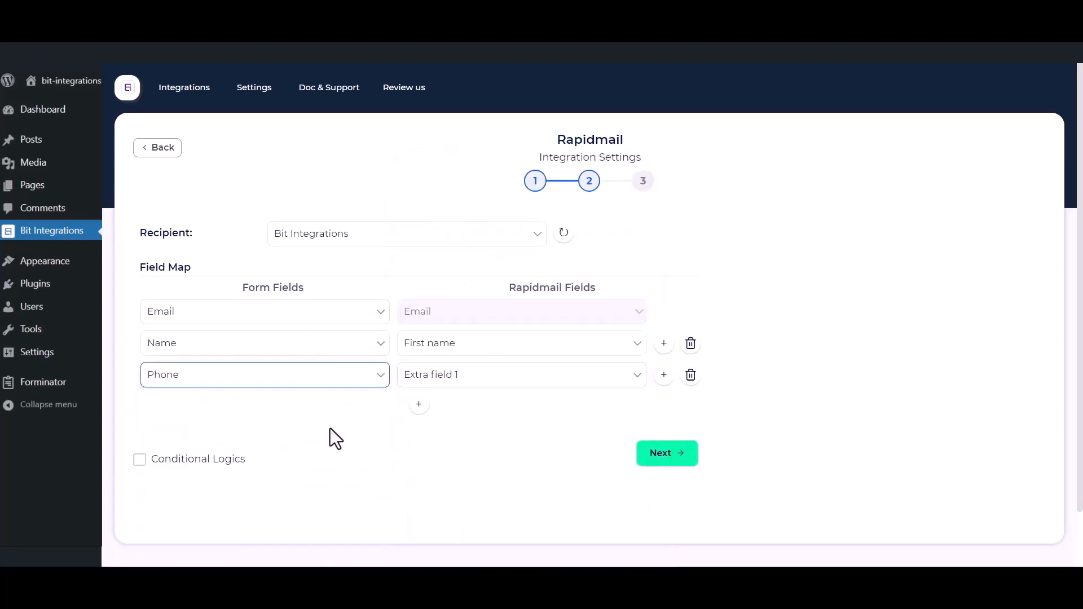
Leave conditional logic off, then finish and save the Rapidmail integration
left_click(141, 464)
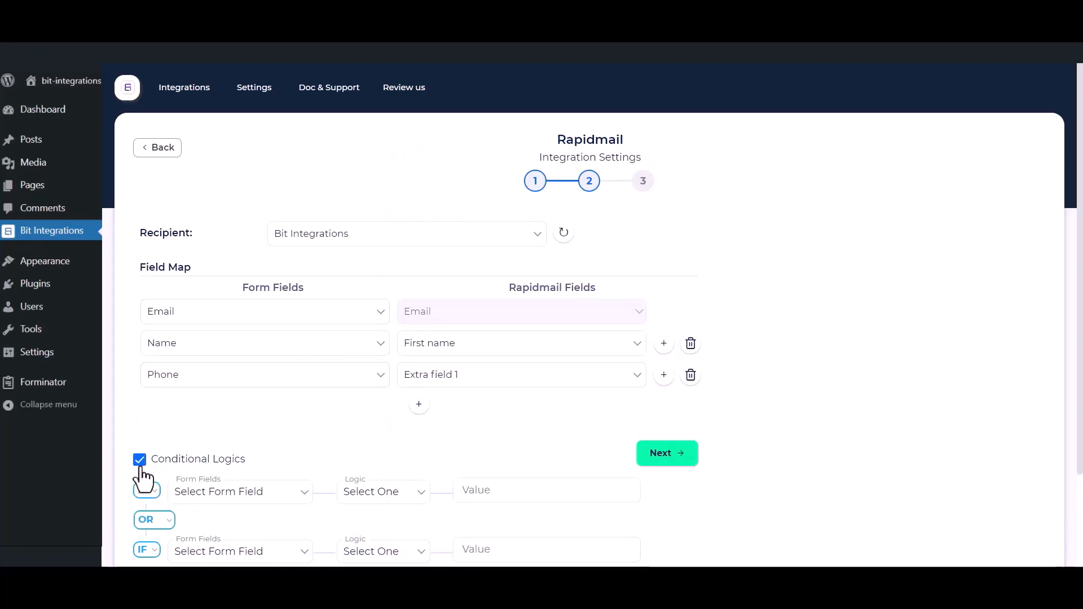
left_click(140, 465)
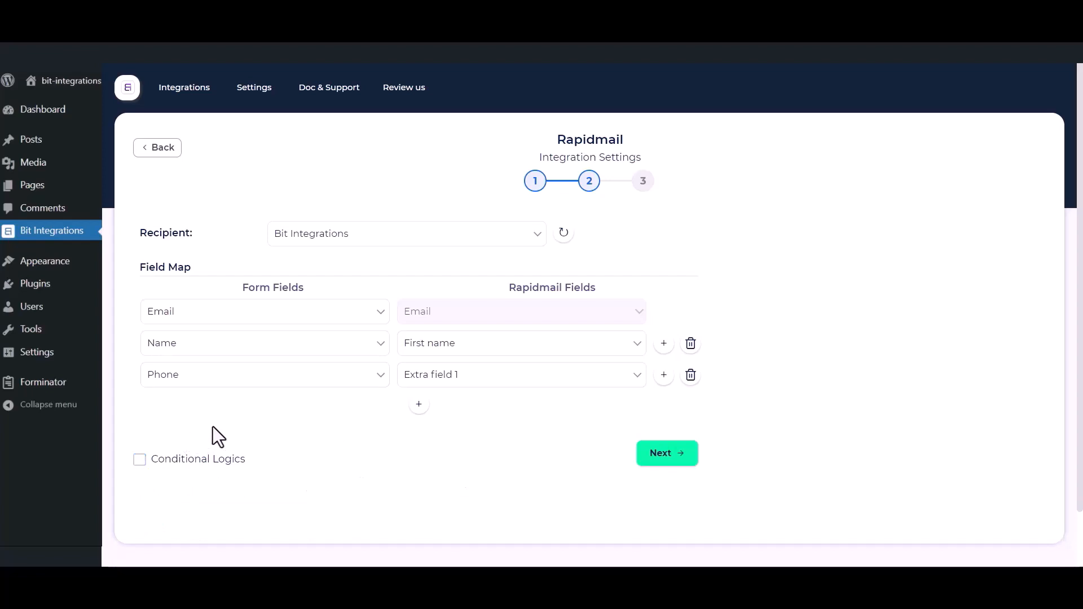
left_click(665, 455)
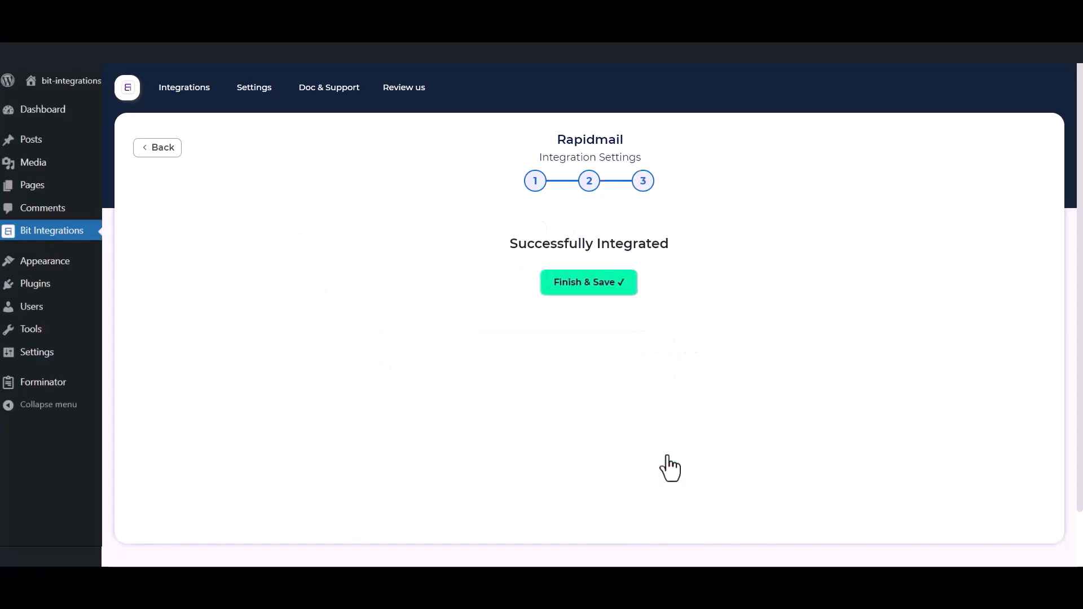
left_click(600, 292)
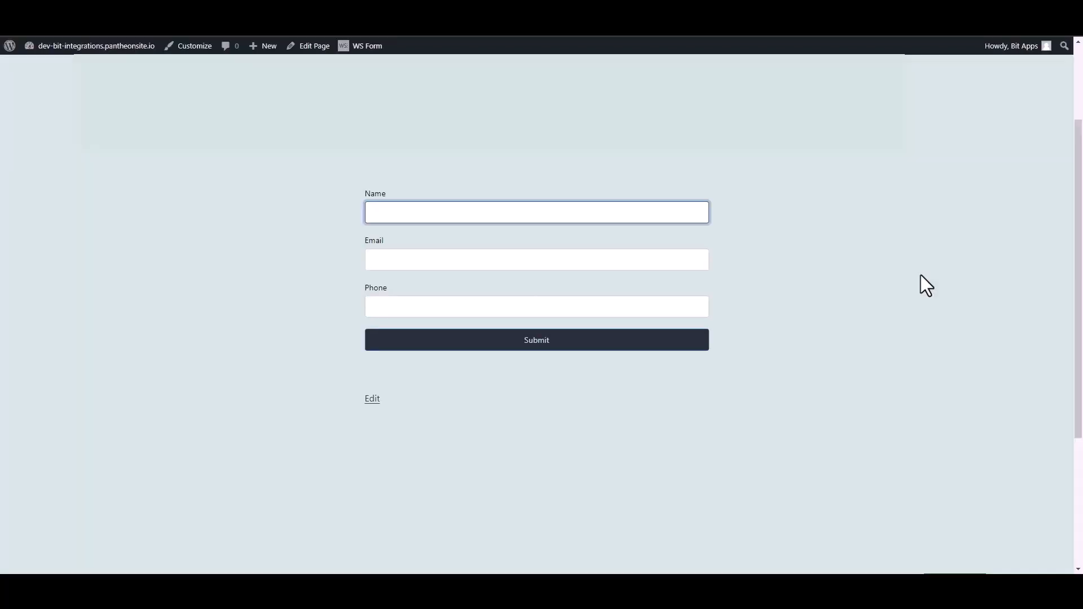
Submit a test entry named Bit Integrations with an email and phone, then open Rapidmail's Bit Integrations list
type("Bit Integrations")
left_click(698, 258)
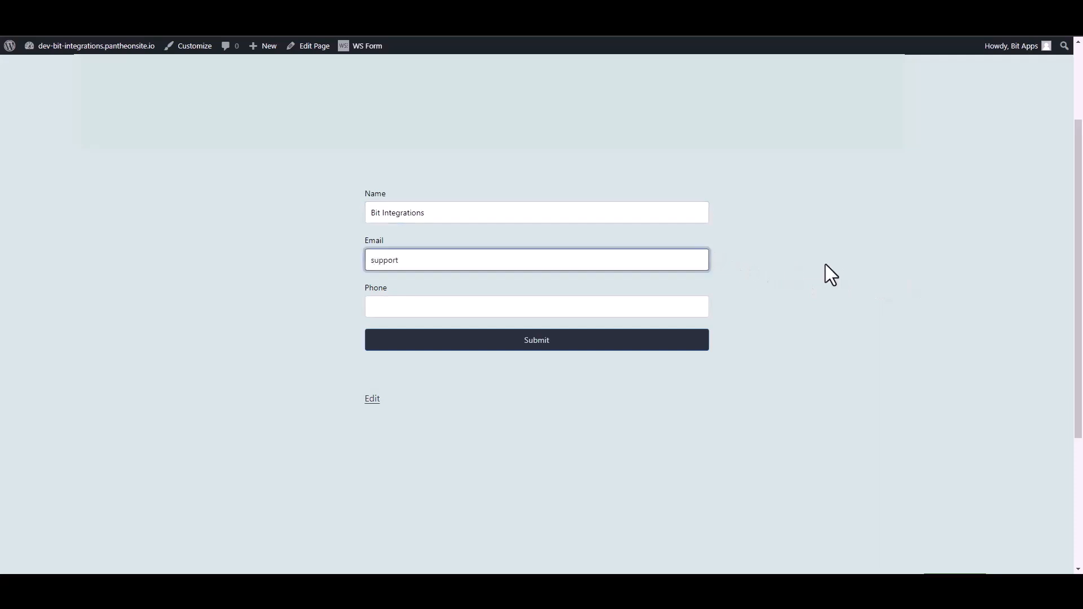
left_click(704, 310)
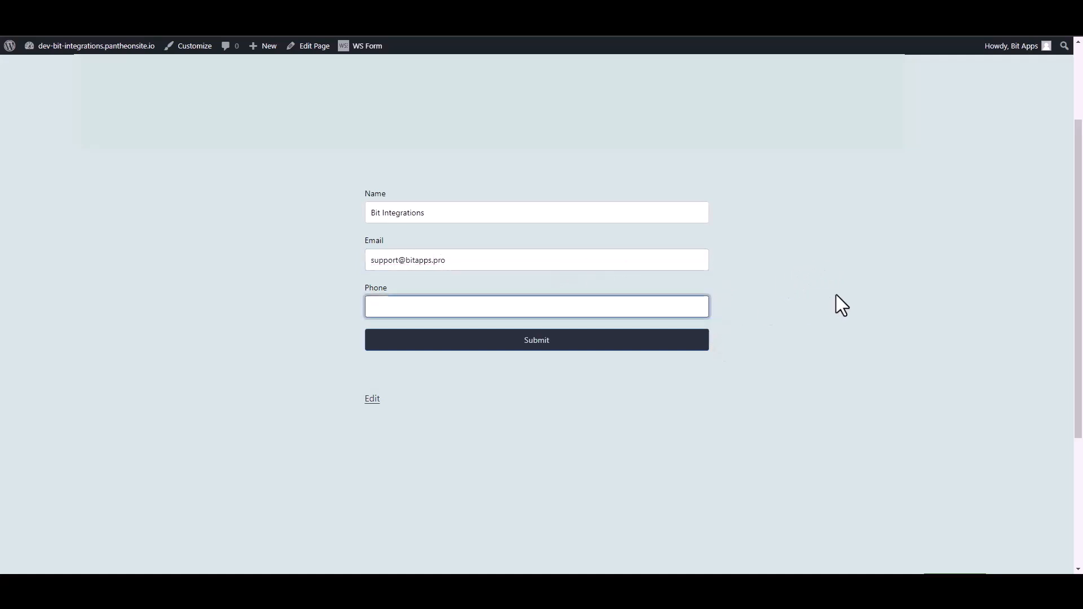
type("444555666")
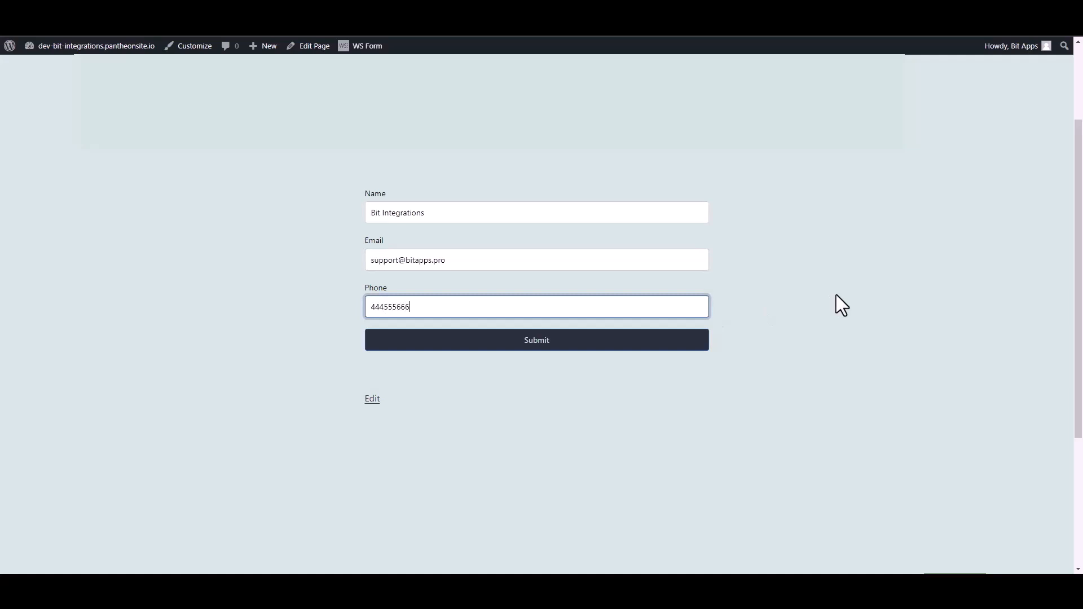
left_click(702, 343)
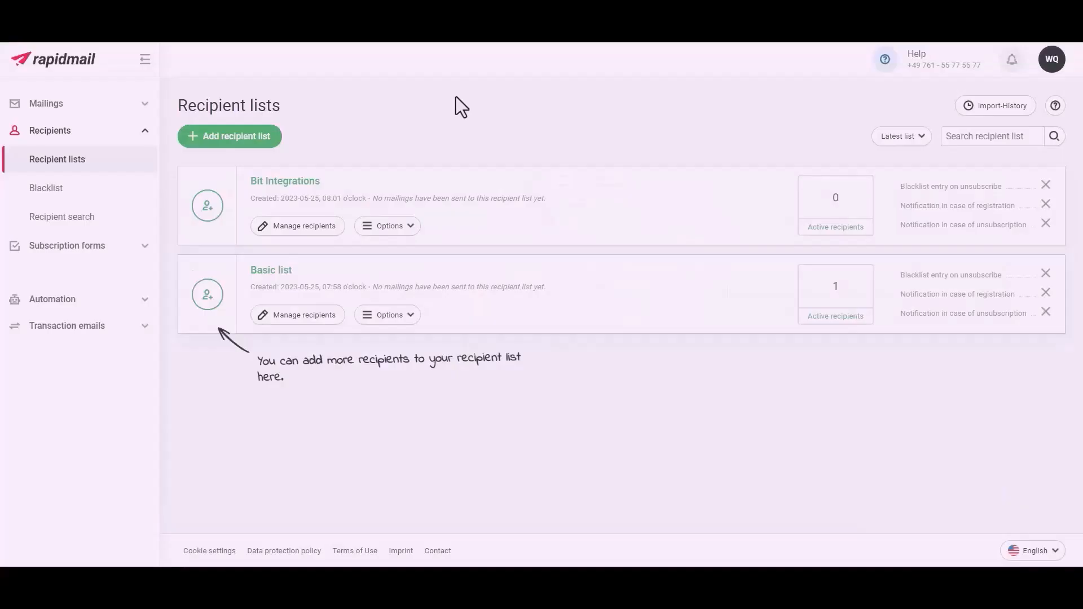
left_click(279, 182)
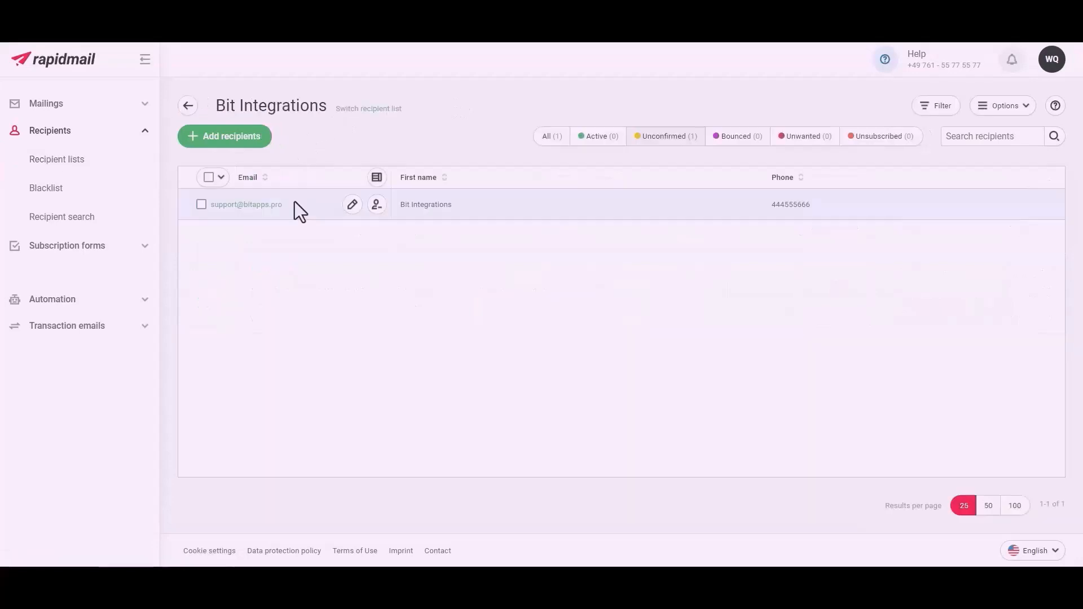